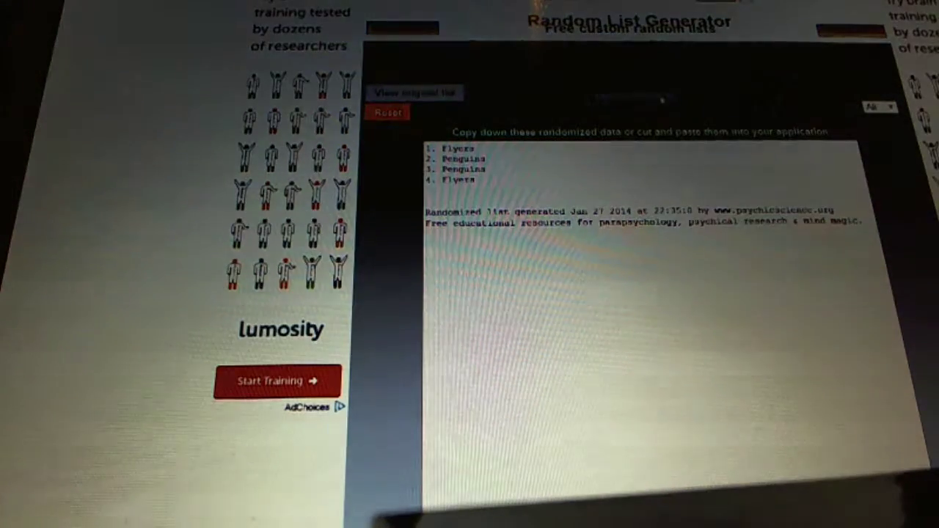
Step: Reshuffle the team lists several times, ending with a new Penguins, Sabres, Wings order
key("F5")
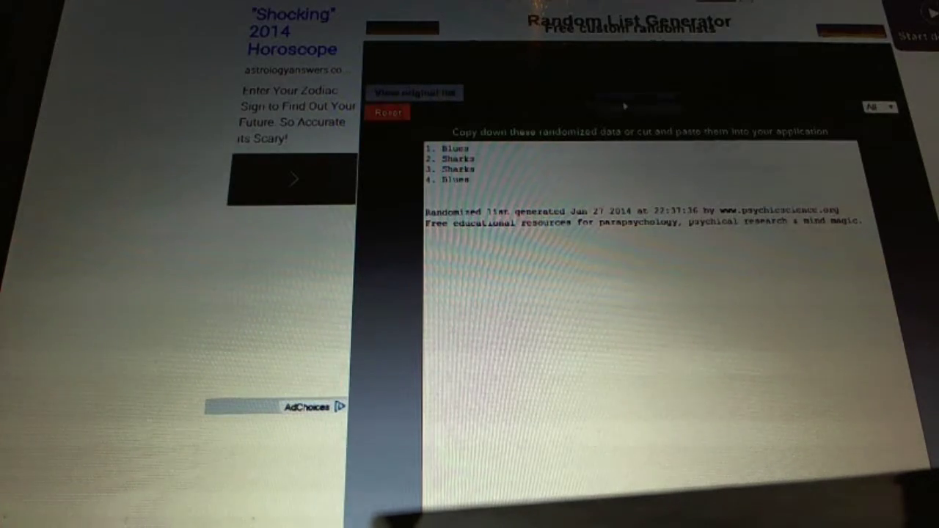
left_click(389, 113)
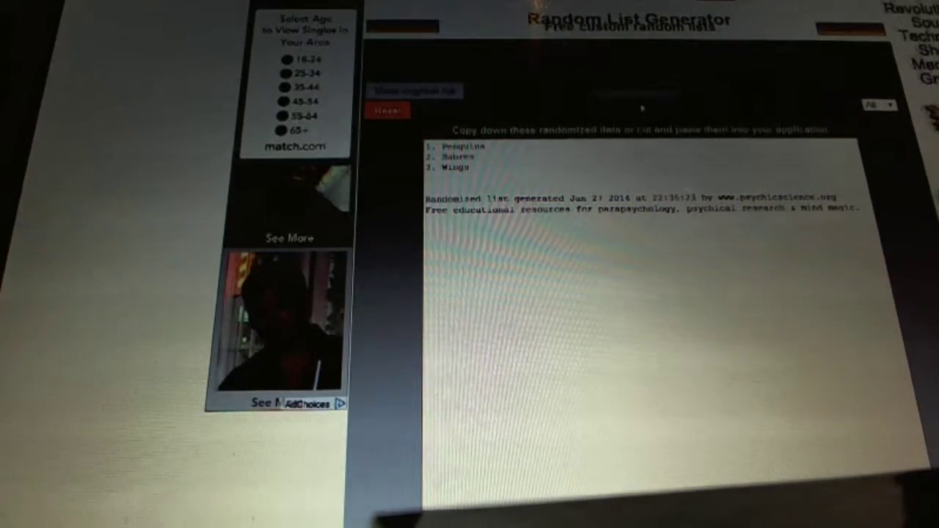
left_click(389, 111)
Step: Reshuffle the three-team list and produce the shuffled 30-city list with Toronto, Dallas, Montreal, Buffalo
left_click(389, 111)
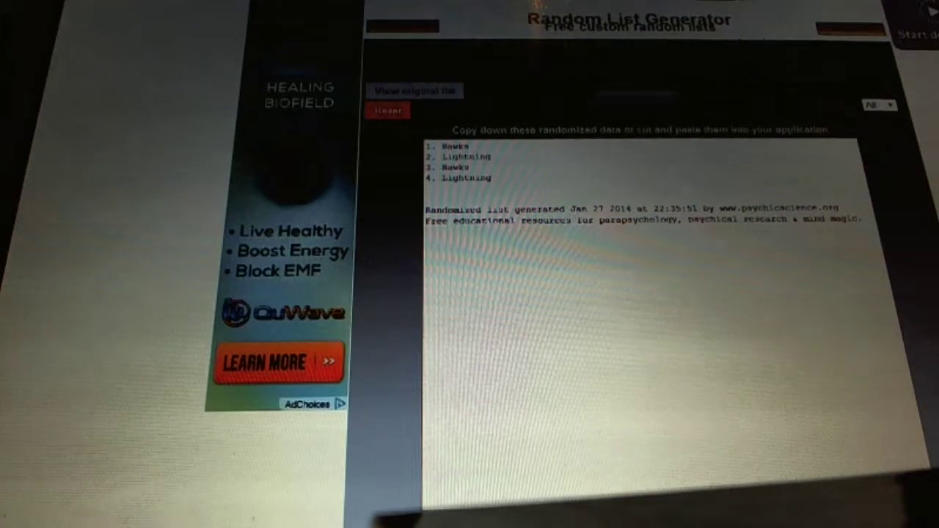
key("F5")
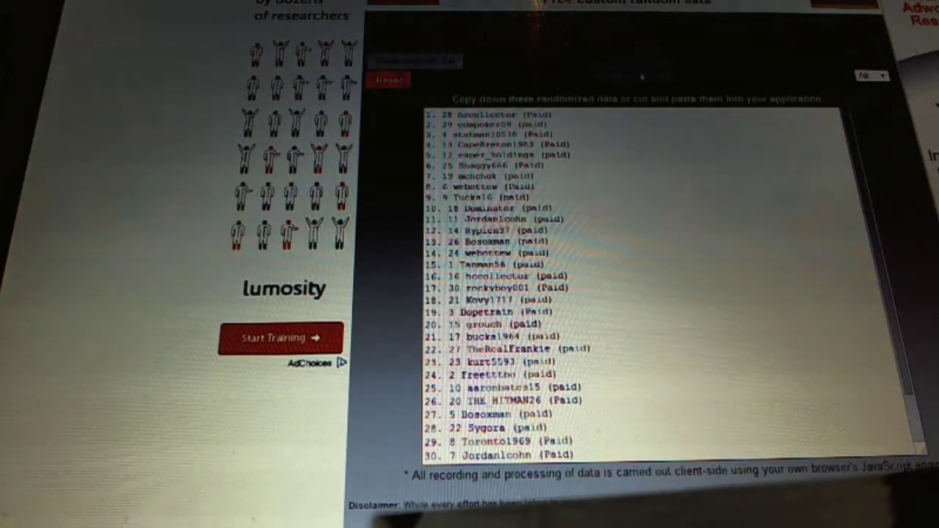
left_click(389, 79)
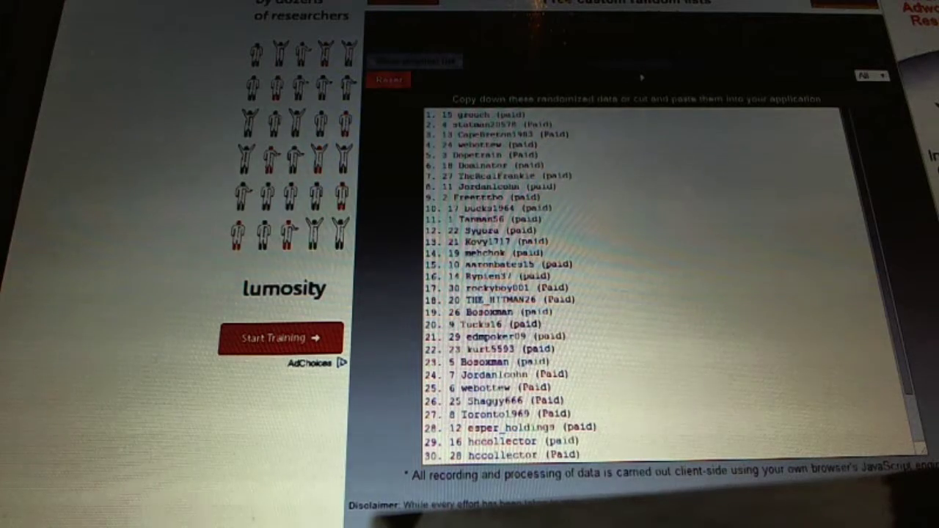